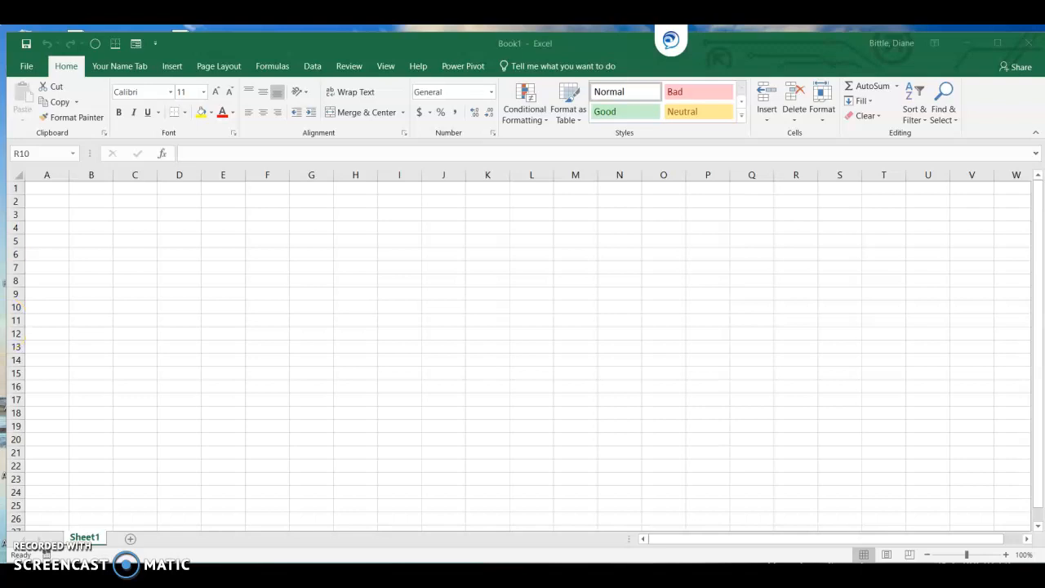
- Add the Developer tab to the ribbon by enabling it among the main tabs in the ribbon customization options
{"action": "left_click", "coordinate": [32, 72]}
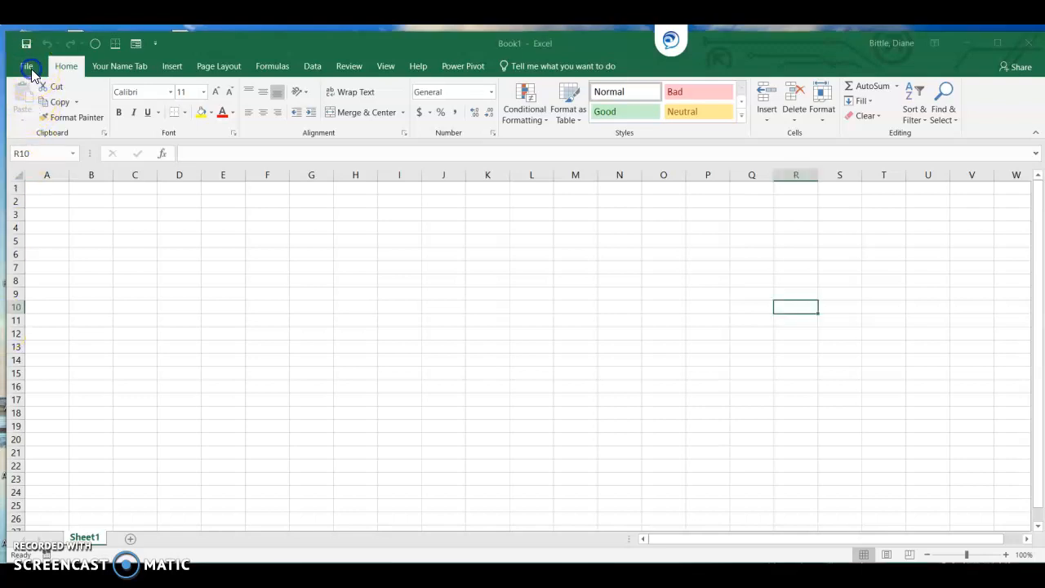
{"action": "left_click", "coordinate": [27, 67]}
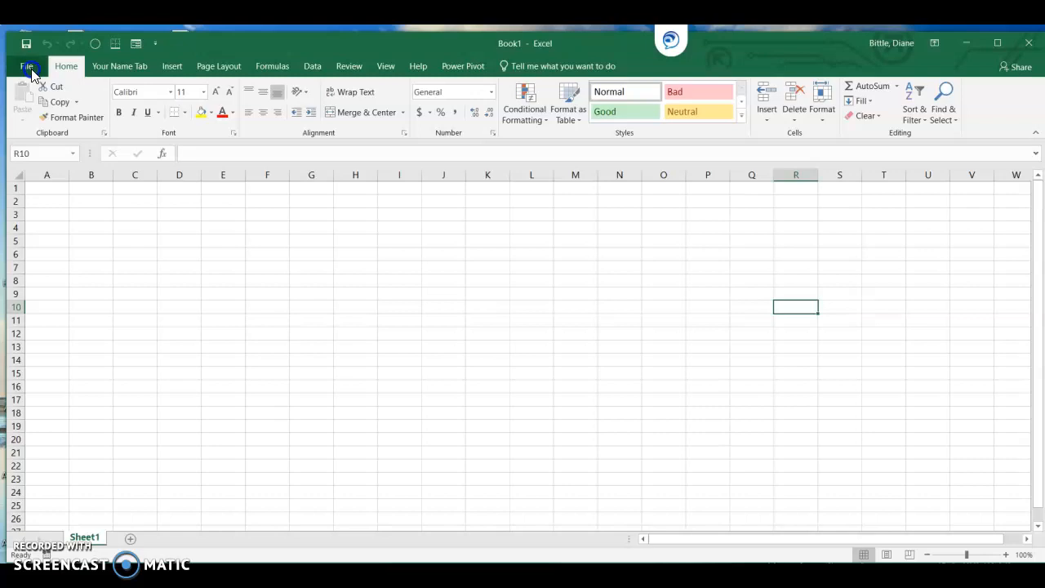
{"action": "left_click", "coordinate": [31, 406]}
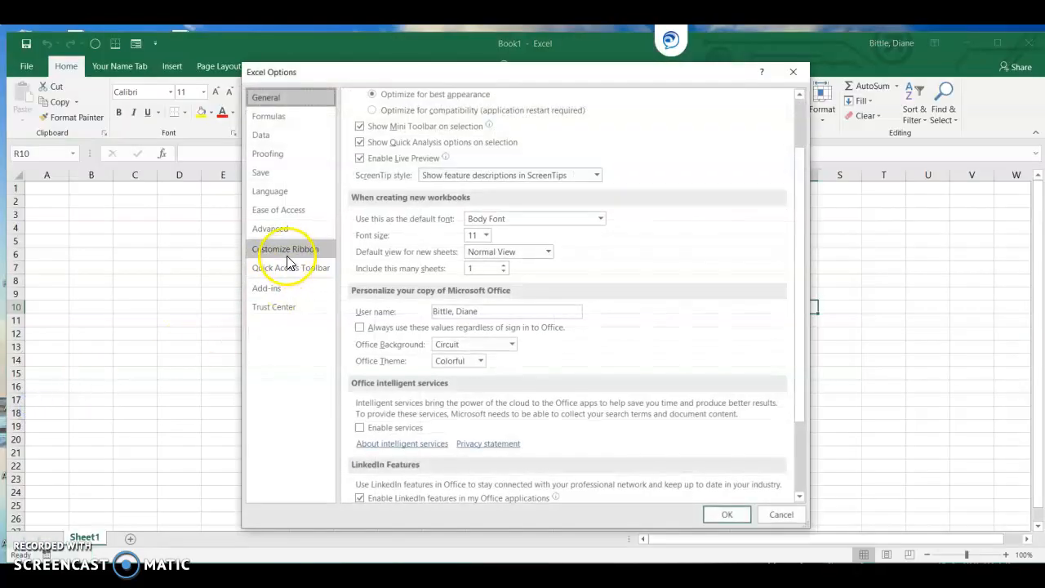
{"action": "left_click", "coordinate": [286, 251]}
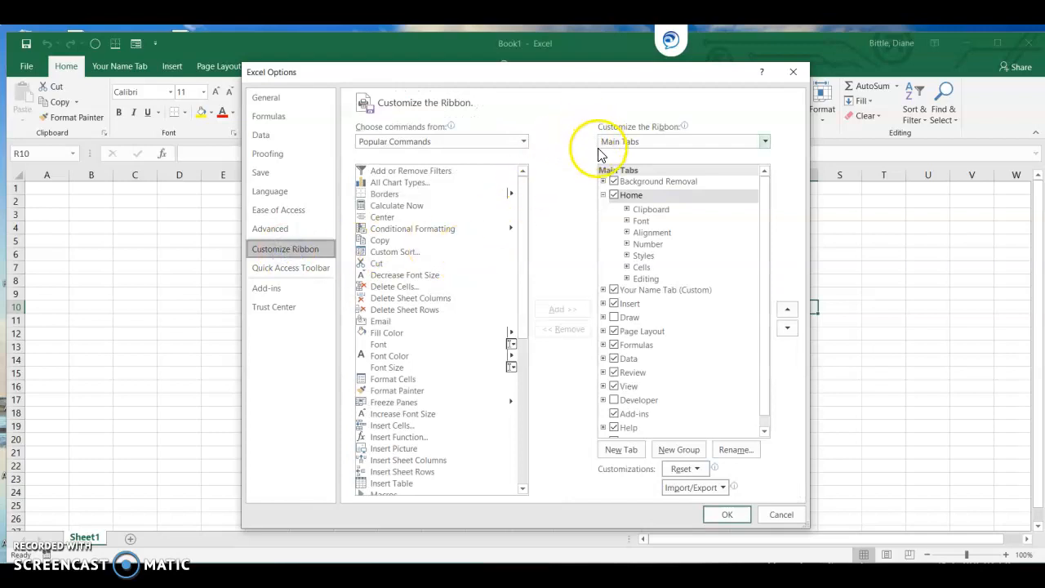
{"action": "left_click", "coordinate": [614, 400]}
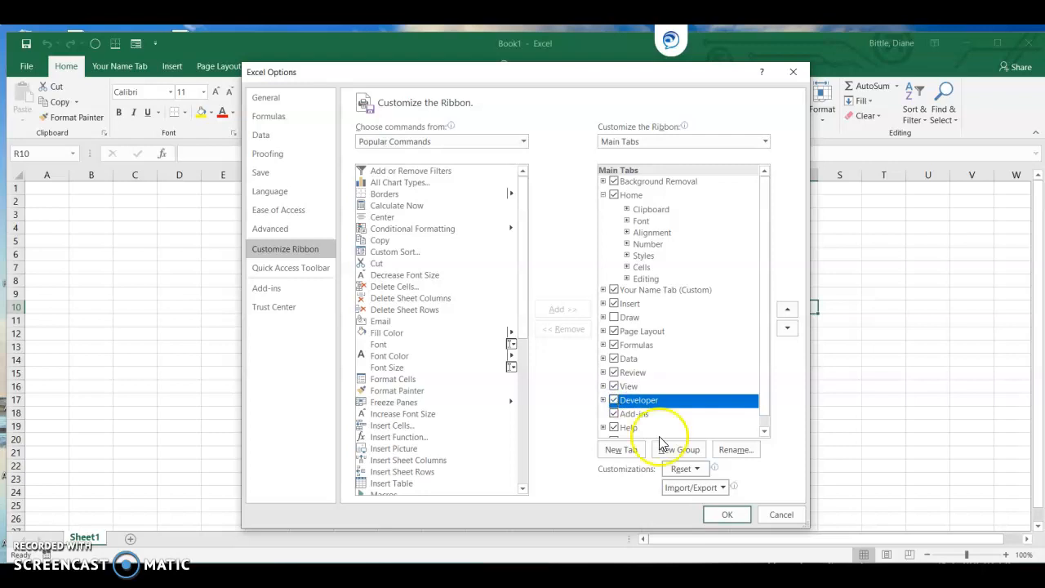
{"action": "left_click", "coordinate": [727, 514]}
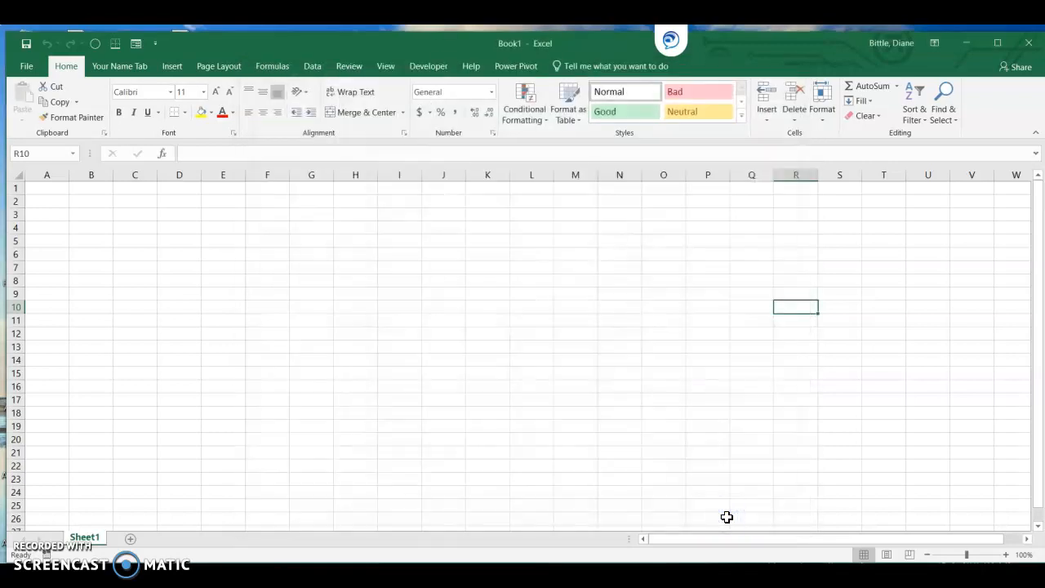
- Review the macro security settings in the Trust Center, keeping the selected option
{"action": "left_click", "coordinate": [423, 65]}
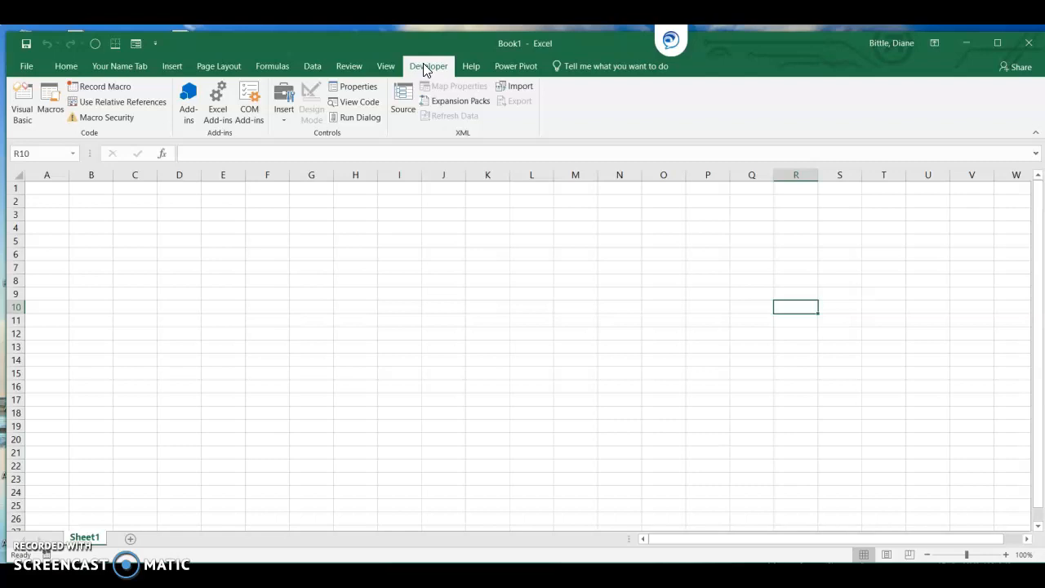
{"action": "left_click", "coordinate": [98, 117]}
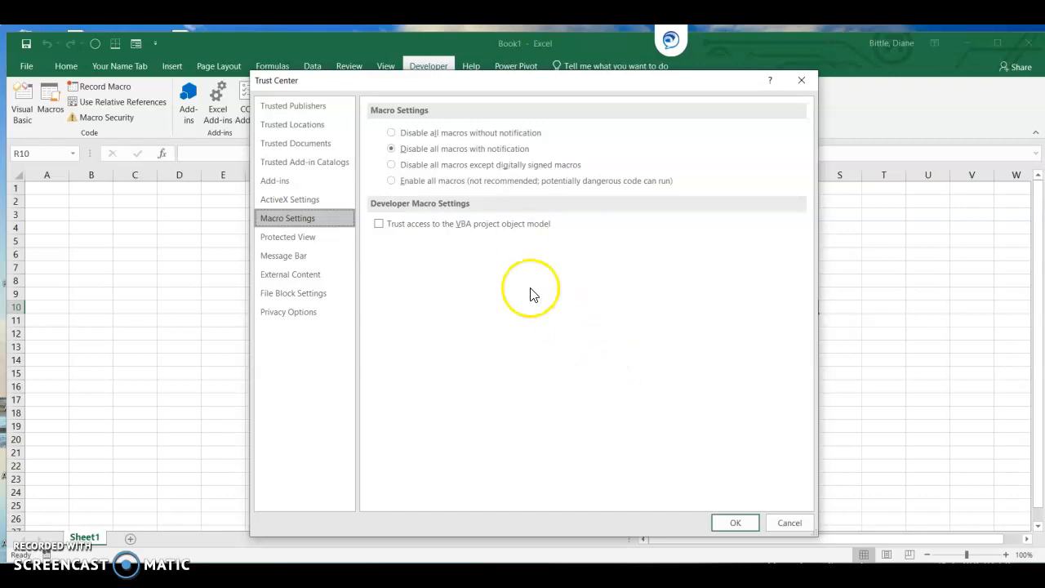
{"action": "left_click", "coordinate": [726, 522]}
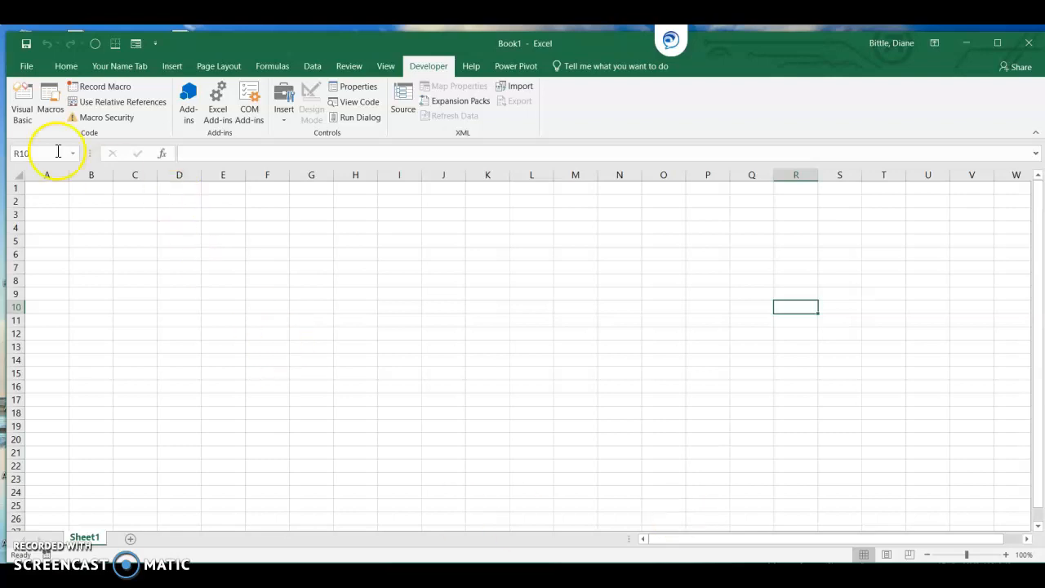
- Open the recent workbook Copy of ParadiseLakes-08.xlsm, minimize the blank workbook, and fit the opened window to the screen
{"action": "left_click", "coordinate": [26, 66]}
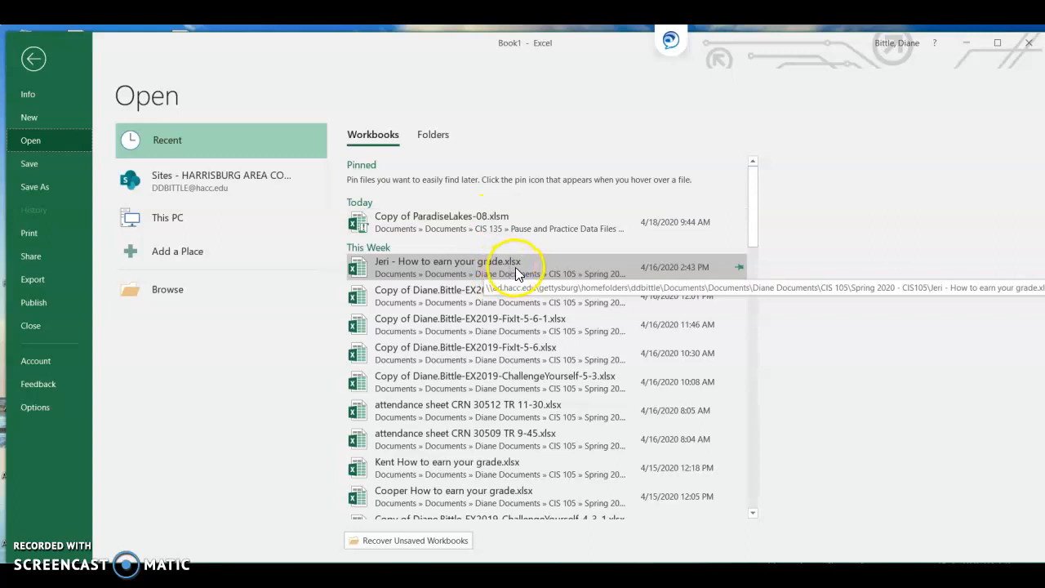
{"action": "left_click", "coordinate": [502, 222]}
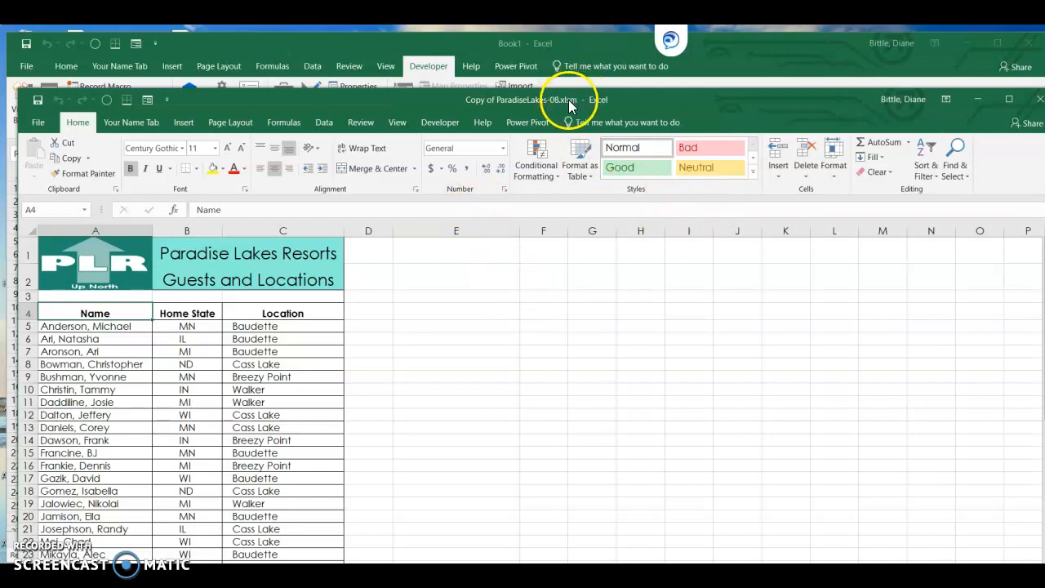
{"action": "left_click", "coordinate": [562, 41]}
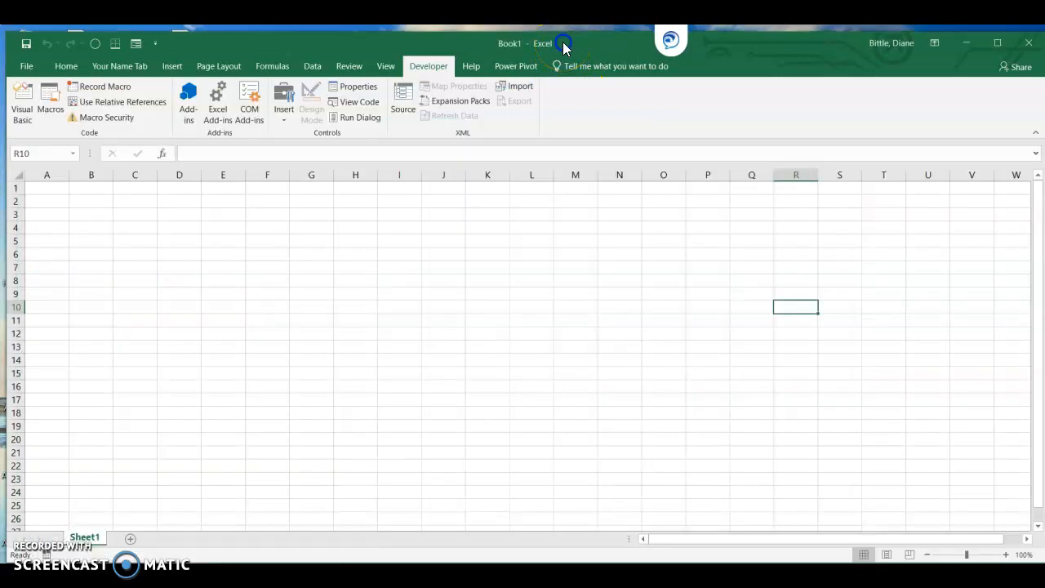
{"action": "left_click", "coordinate": [966, 41]}
{"action": "left_click_drag", "start_coordinate": [616, 103], "coordinate": [600, 41]}
{"action": "left_click_drag", "start_coordinate": [1034, 552], "coordinate": [1040, 559]}
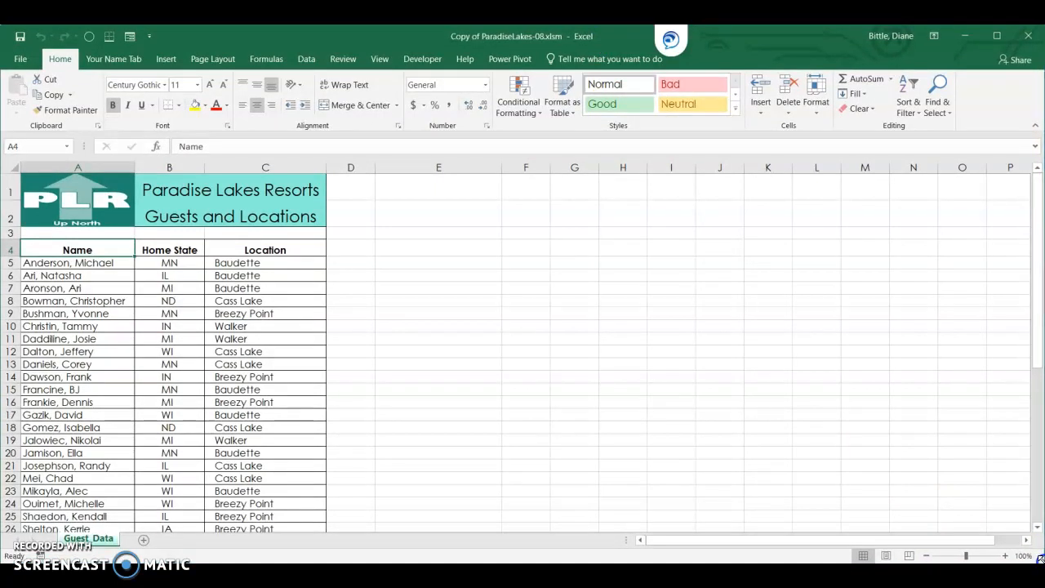
- Run the InsertDate macro from the Name heading cell A4, and inspect the contents of D2 and E2
{"action": "left_click", "coordinate": [439, 273]}
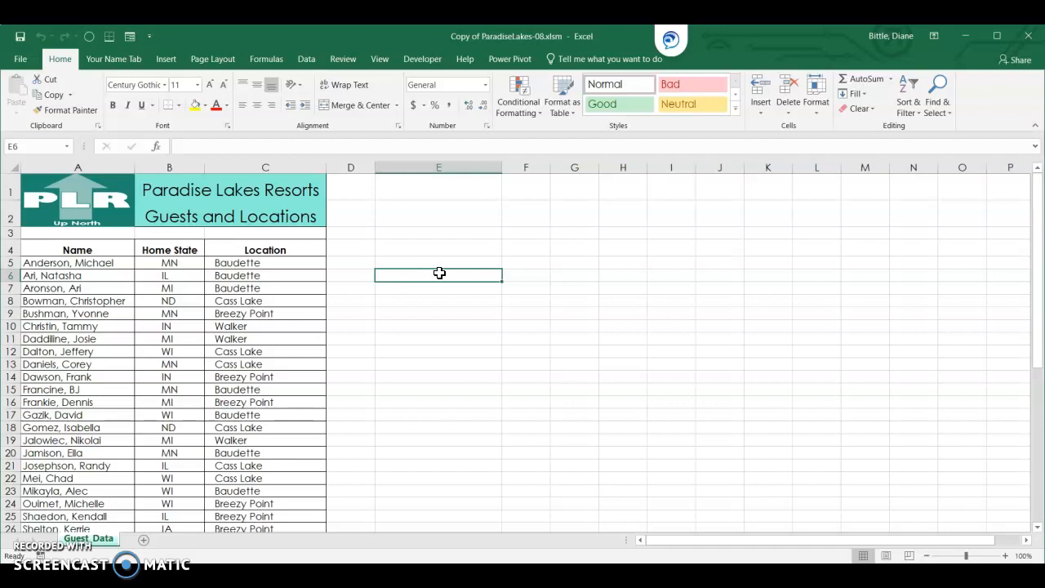
{"action": "left_click", "coordinate": [98, 199]}
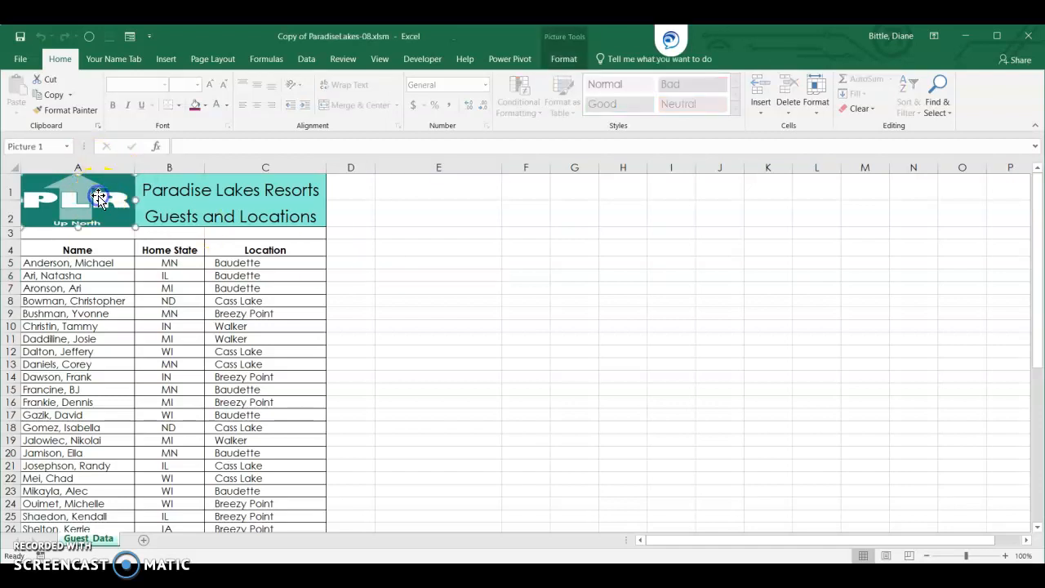
{"action": "left_click", "coordinate": [96, 251]}
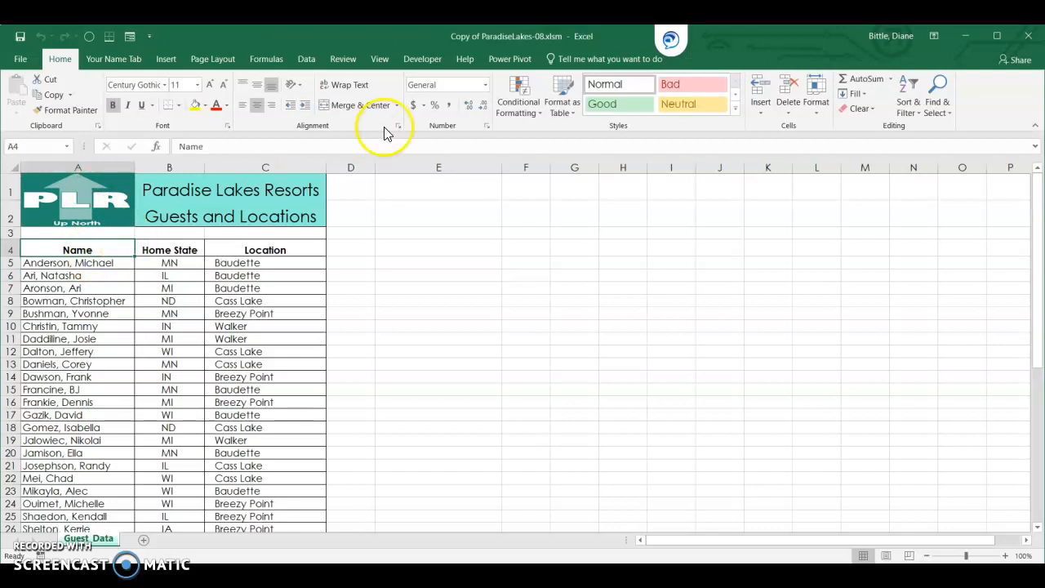
{"action": "left_click", "coordinate": [442, 57]}
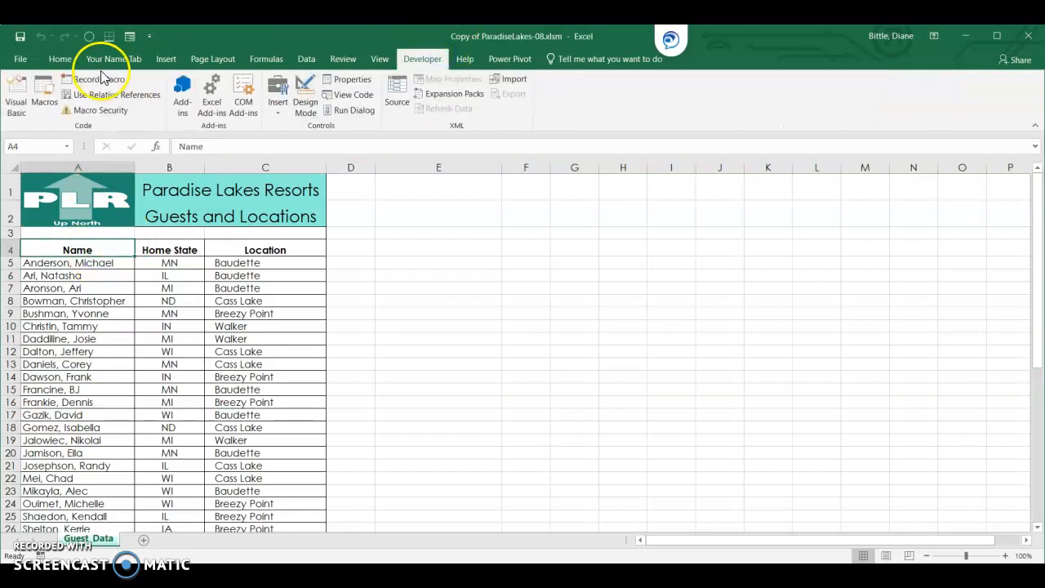
{"action": "left_click", "coordinate": [43, 93]}
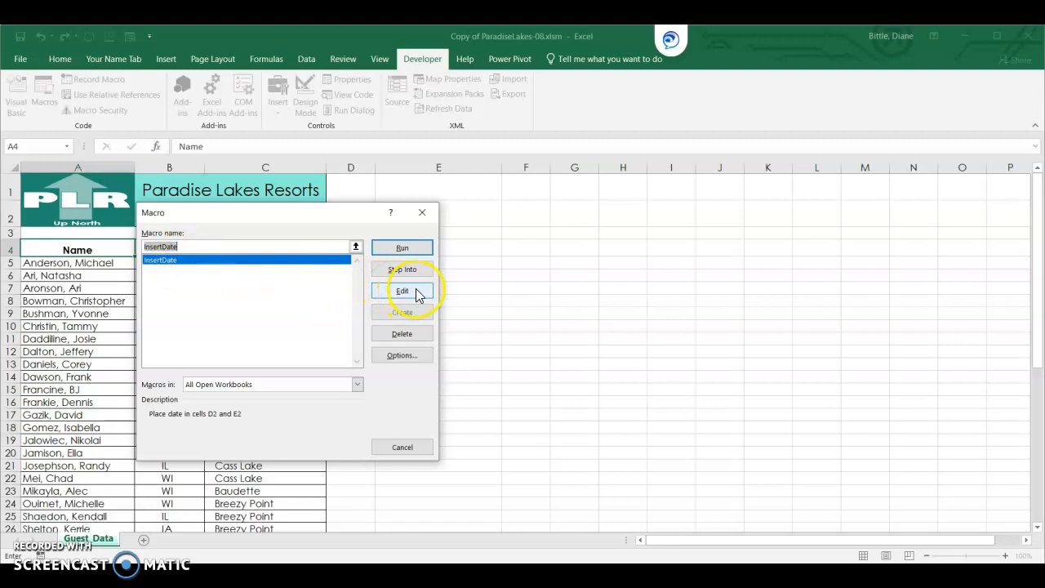
{"action": "left_click", "coordinate": [403, 251]}
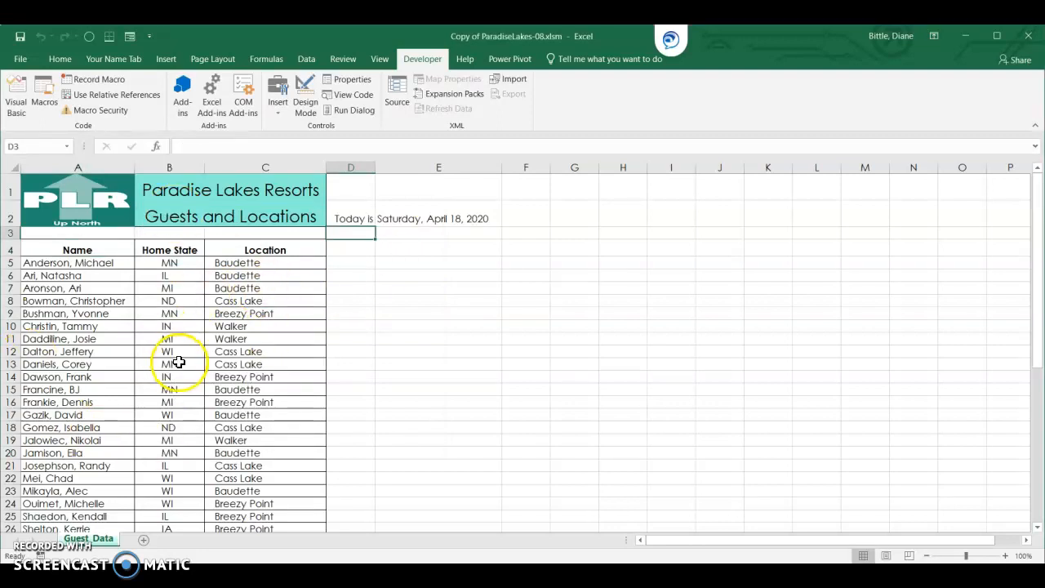
{"action": "left_click", "coordinate": [355, 221]}
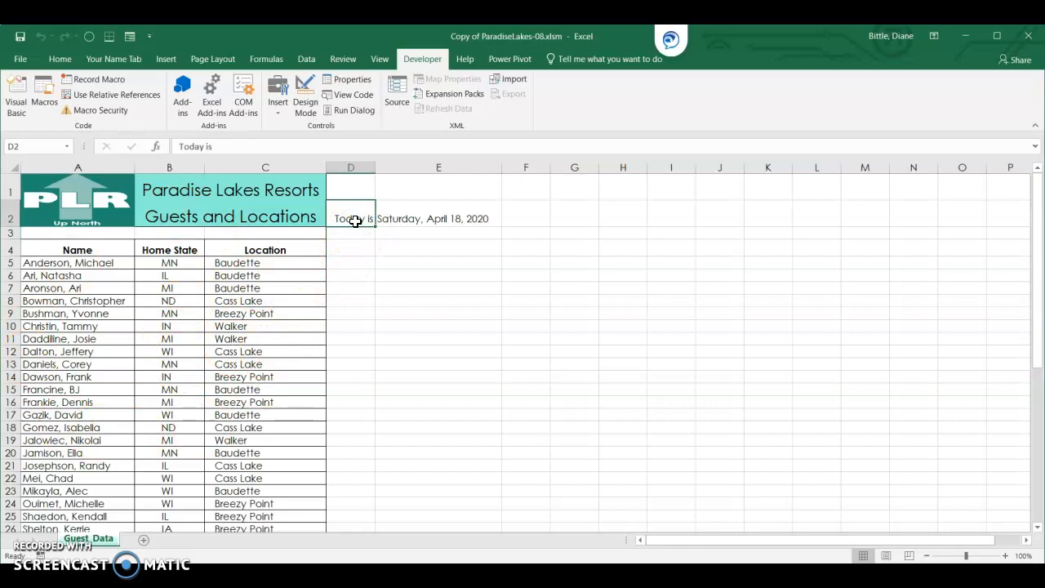
{"action": "left_click", "coordinate": [430, 209]}
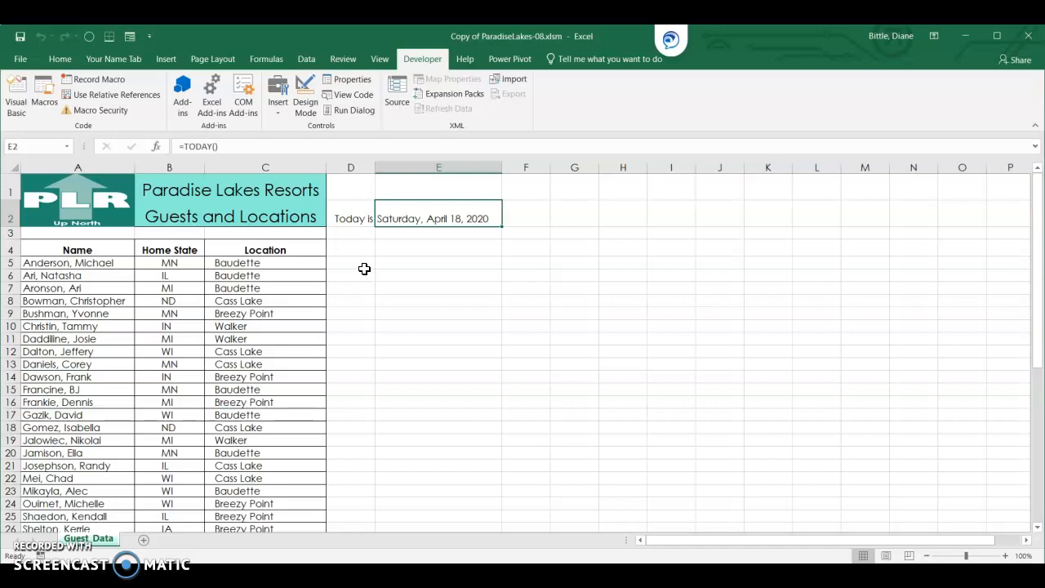
- Start recording a macro named DeptName in this workbook with shortcut Ctrl+Shift+N and description "Display the HR department name"
{"action": "left_click", "coordinate": [95, 82]}
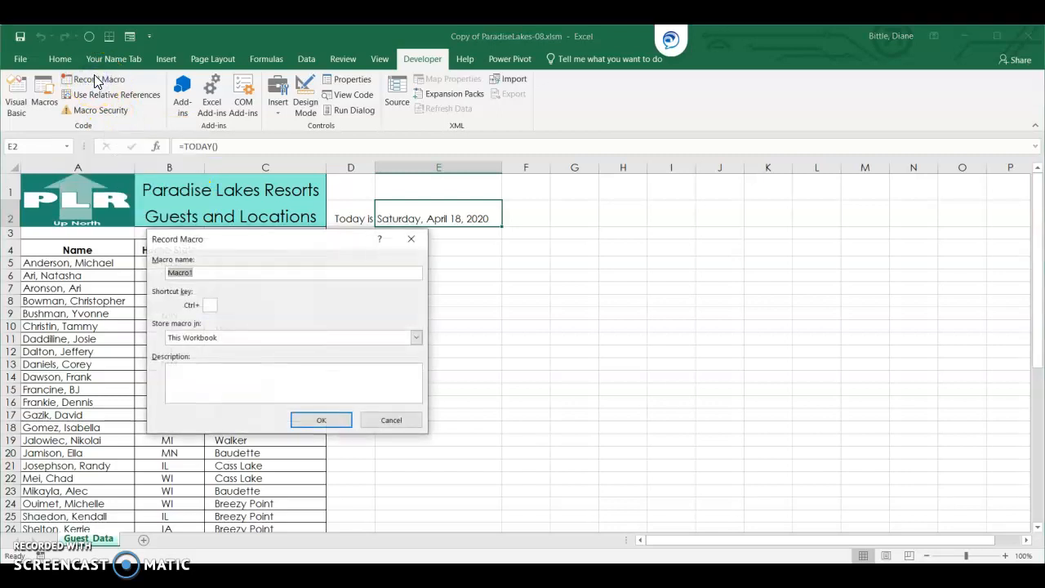
{"action": "type", "text": "DeptName"}
{"action": "left_click", "coordinate": [196, 305]}
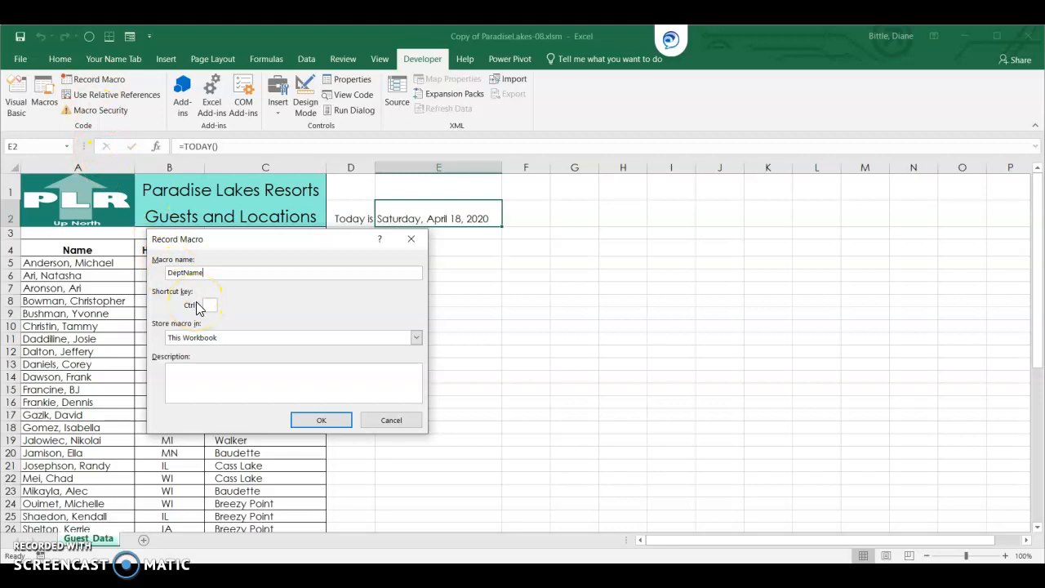
{"action": "left_click", "coordinate": [210, 304]}
{"action": "type", "text": "N"}
{"action": "left_click", "coordinate": [205, 382]}
{"action": "type", "text": "Display the HR department name"}
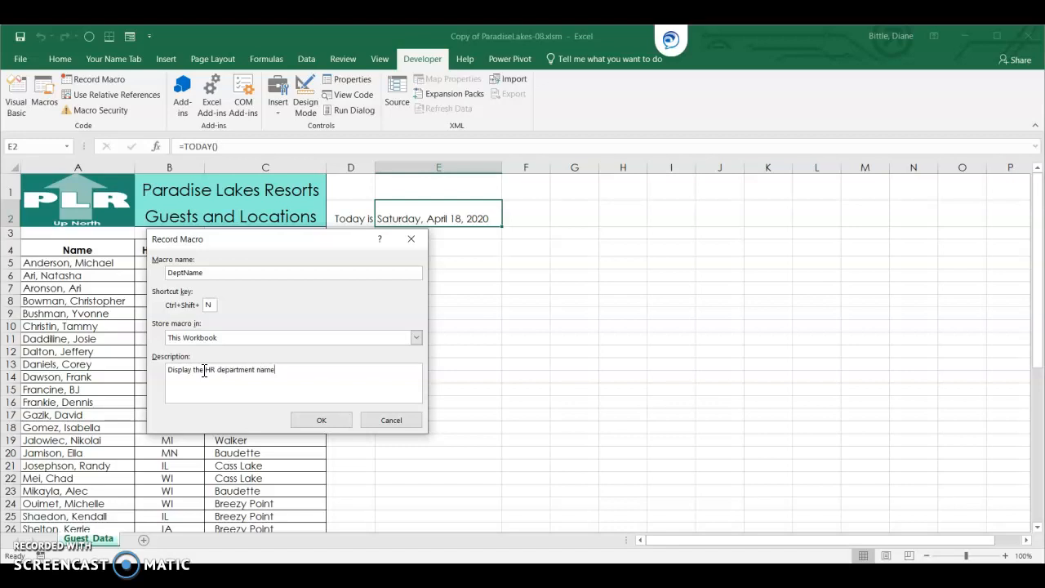
{"action": "left_click", "coordinate": [242, 370]}
{"action": "left_click", "coordinate": [322, 422]}
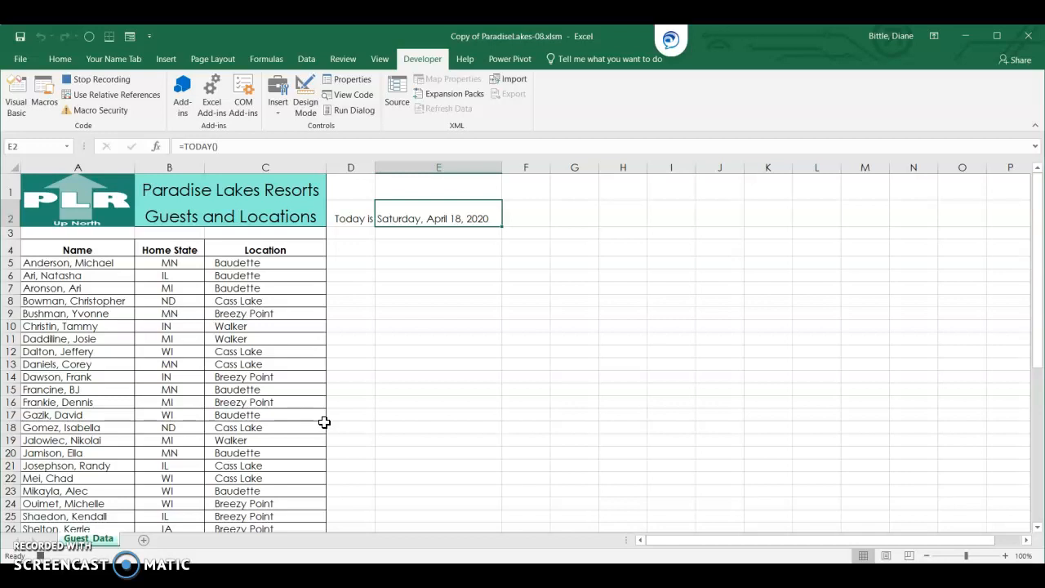
- Enter "Human Resource Department" in cell D3, keeping that cell selected
{"action": "left_click", "coordinate": [365, 237]}
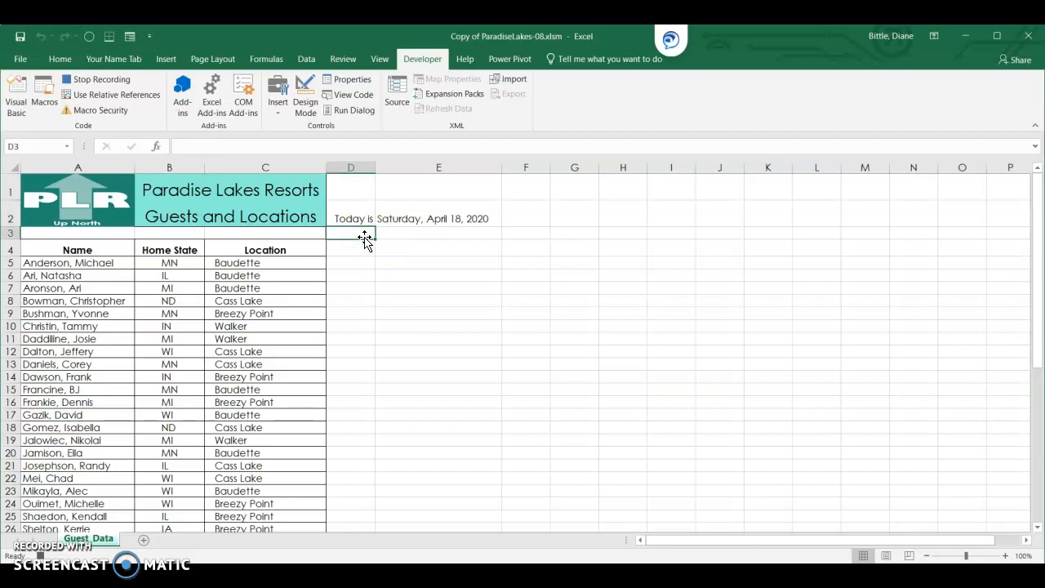
{"action": "type", "text": "Hu"}
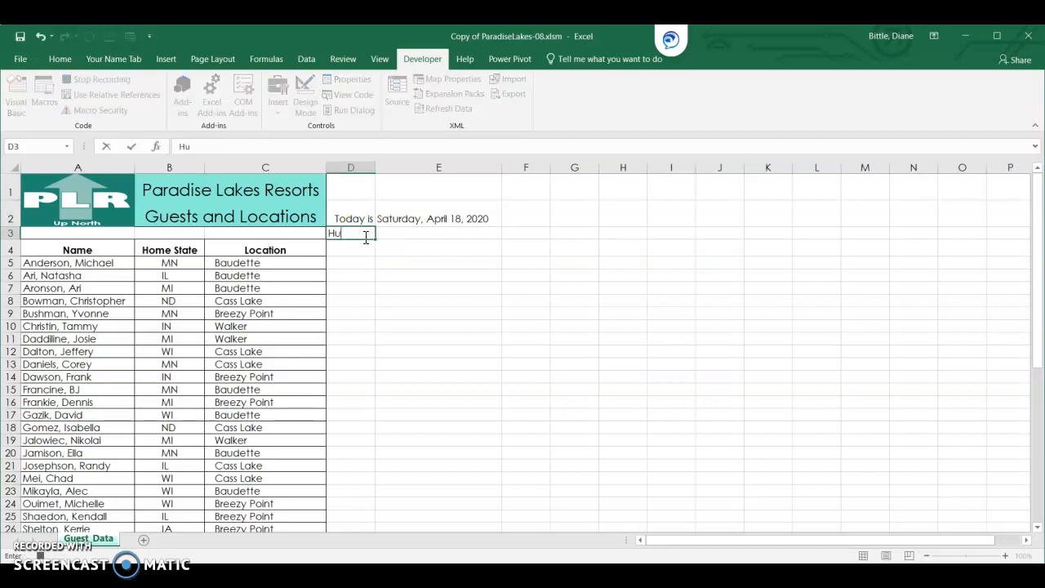
{"action": "type", "text": "man Resource Depar"}
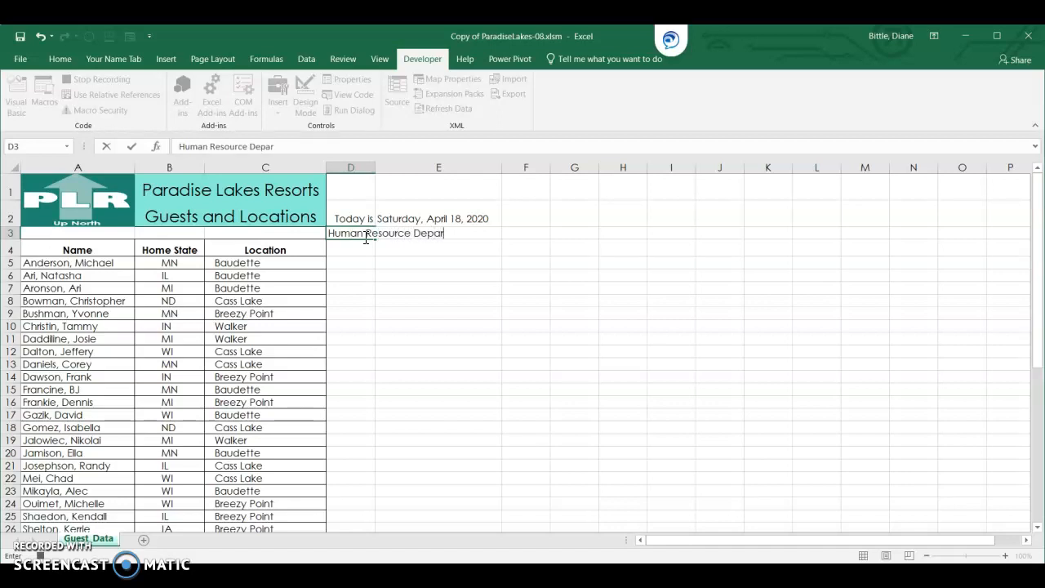
{"action": "type", "text": "tment"}
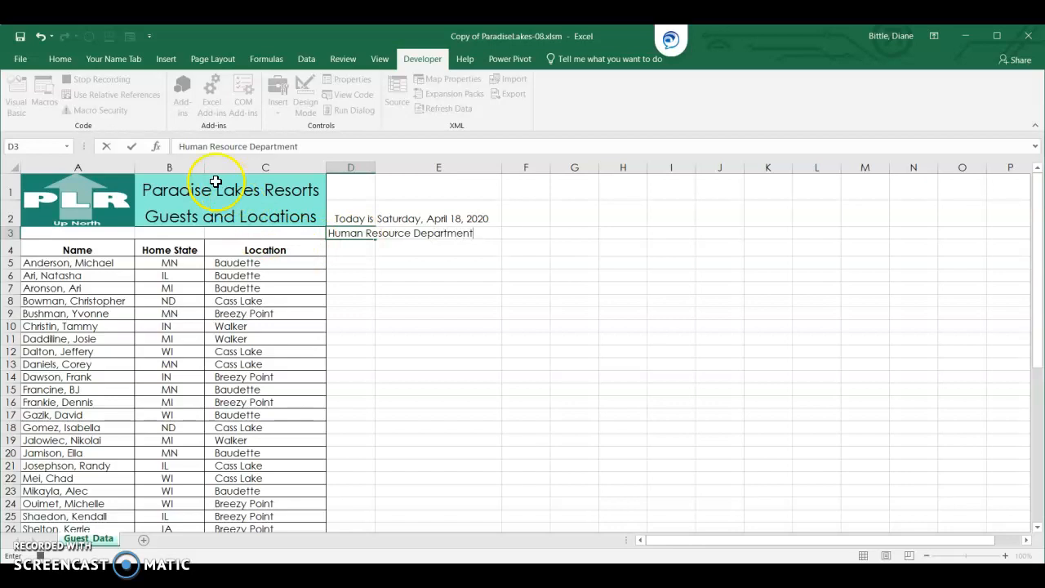
{"action": "left_click", "coordinate": [131, 148]}
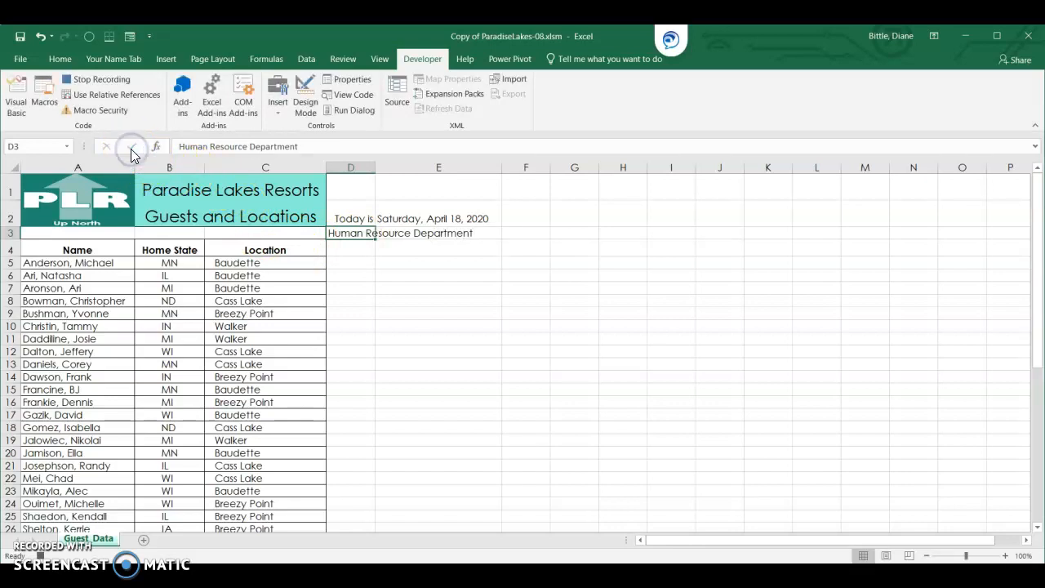
- Format the department name in D3 as bold italic, and merge and center it across D3:E3
{"action": "left_click", "coordinate": [64, 58]}
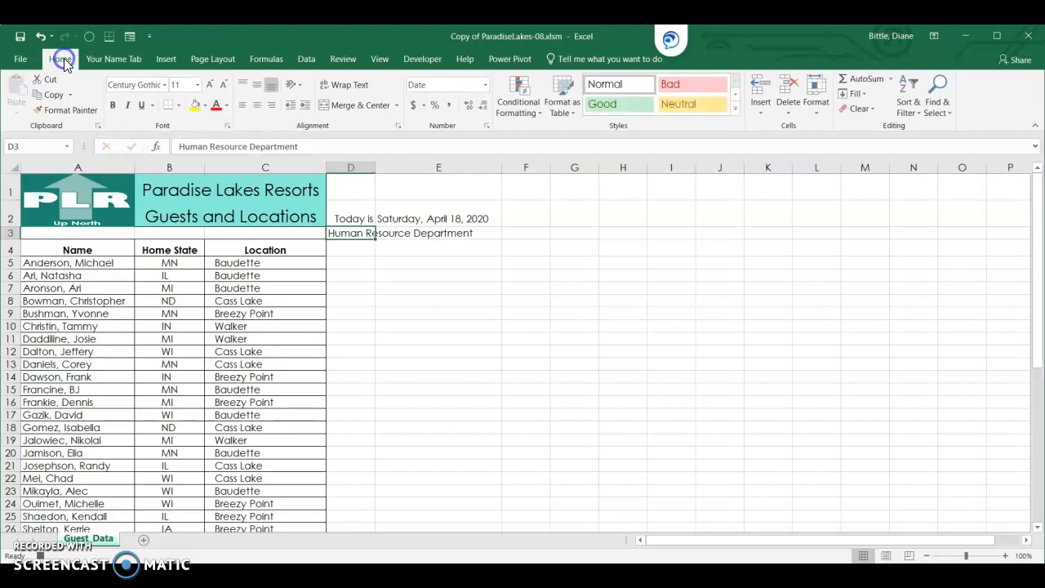
{"action": "left_click", "coordinate": [113, 107]}
{"action": "left_click", "coordinate": [127, 105]}
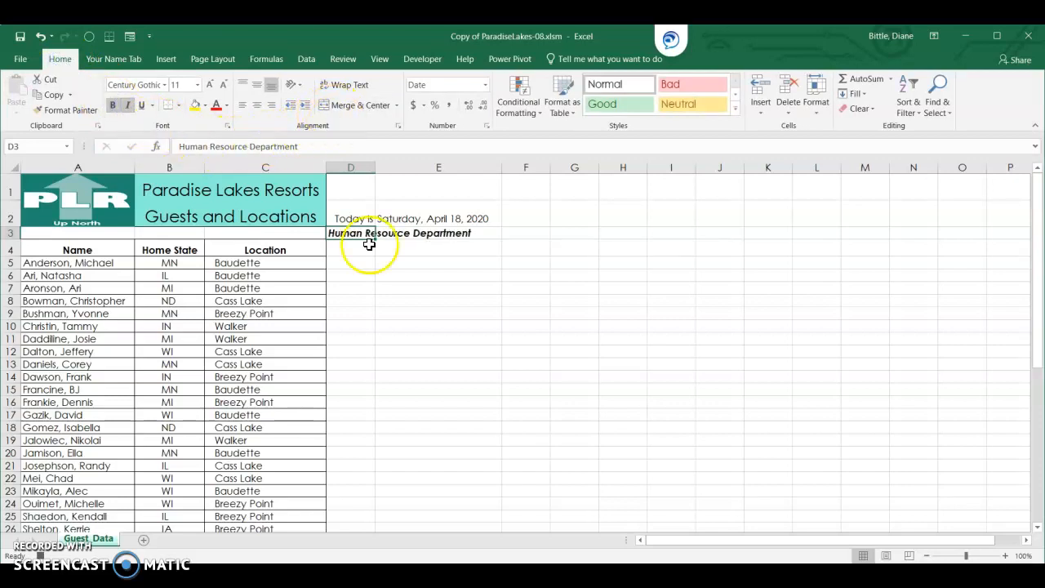
{"action": "left_click_drag", "start_coordinate": [361, 237], "coordinate": [417, 238]}
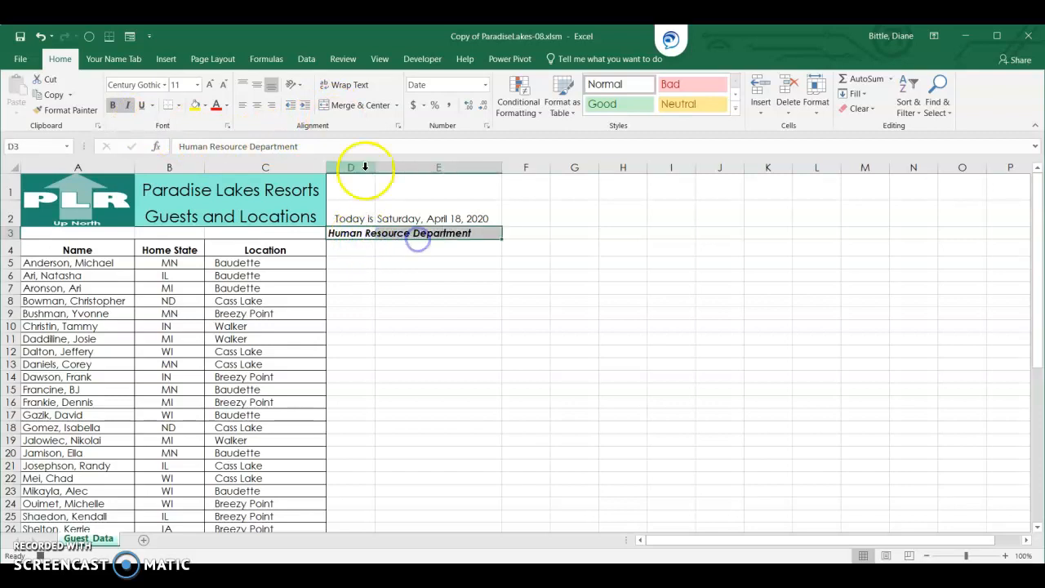
{"action": "left_click", "coordinate": [357, 108]}
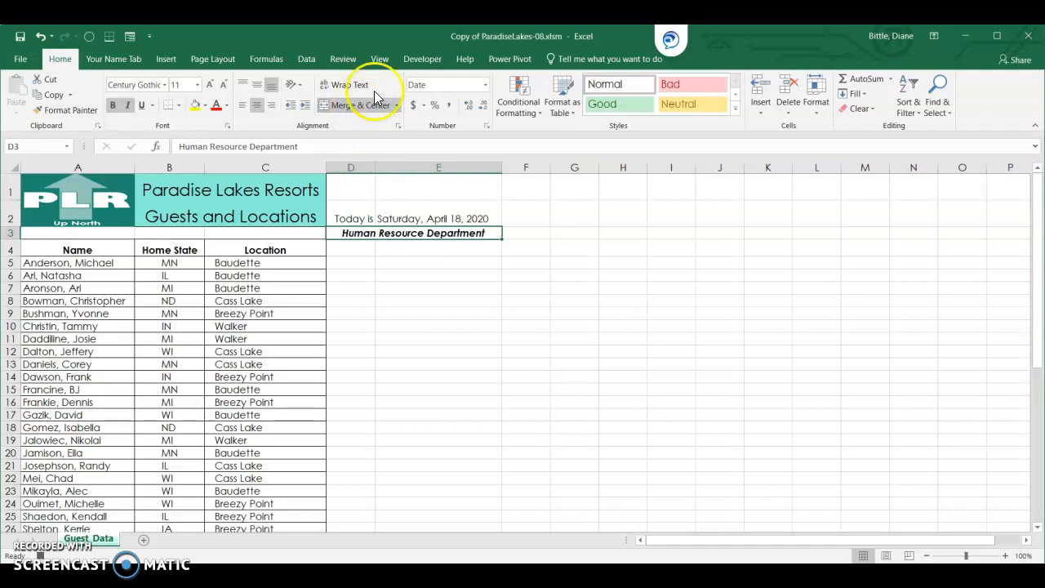
- Stop recording the DeptName macro, and clear the department name from the merged cell D3
{"action": "left_click", "coordinate": [422, 58]}
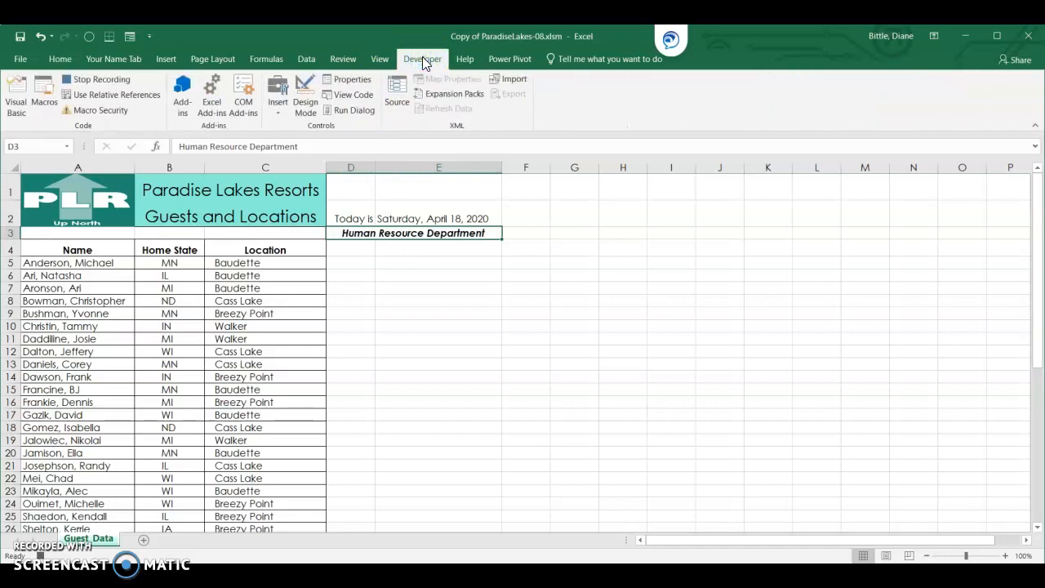
{"action": "left_click", "coordinate": [88, 79]}
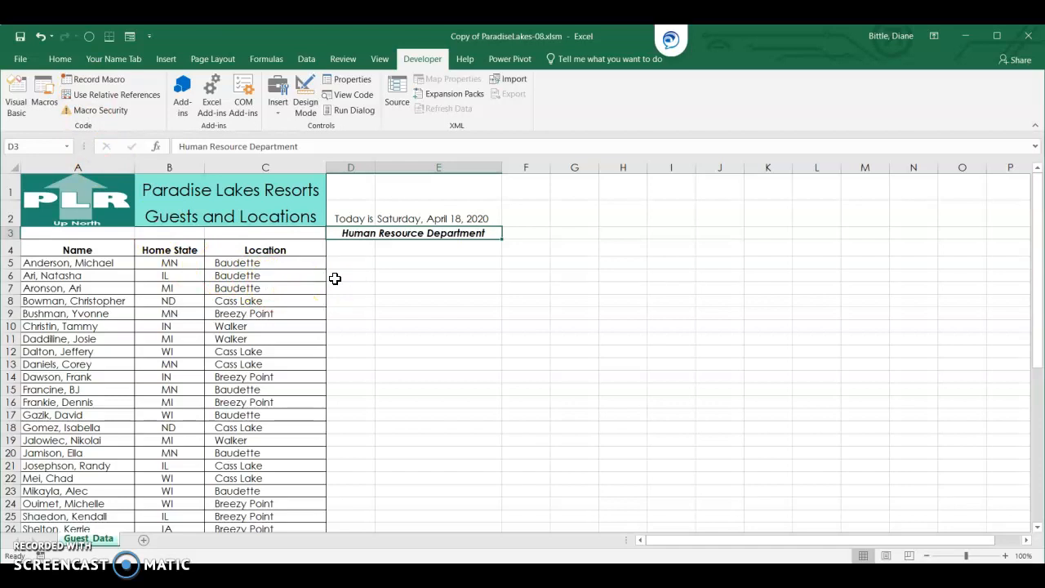
{"action": "key", "text": "Delete"}
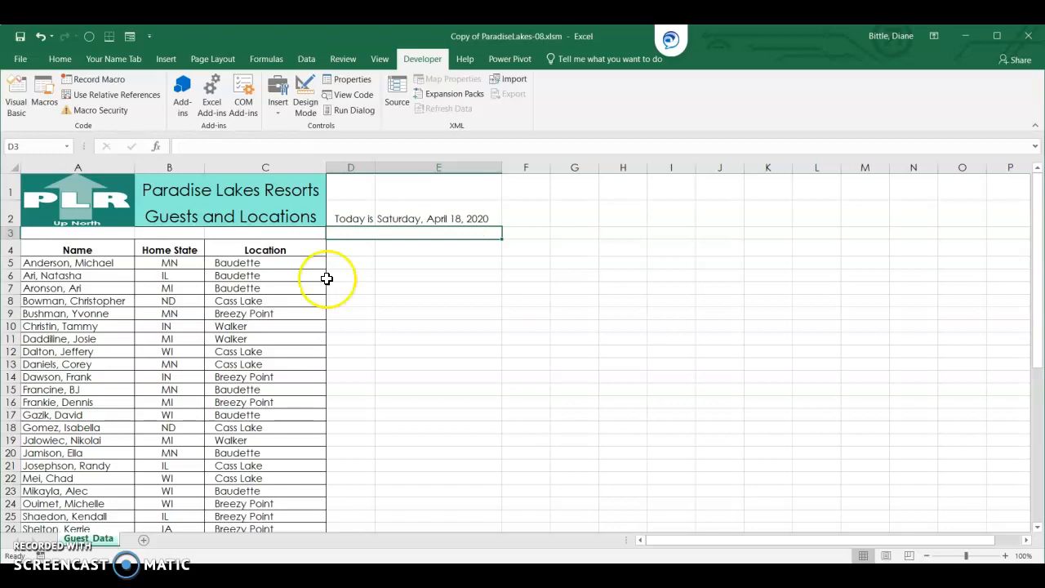
- Test the recorded DeptName macro by running it from the macro list with cell A18 as the active cell
{"action": "left_click", "coordinate": [37, 97]}
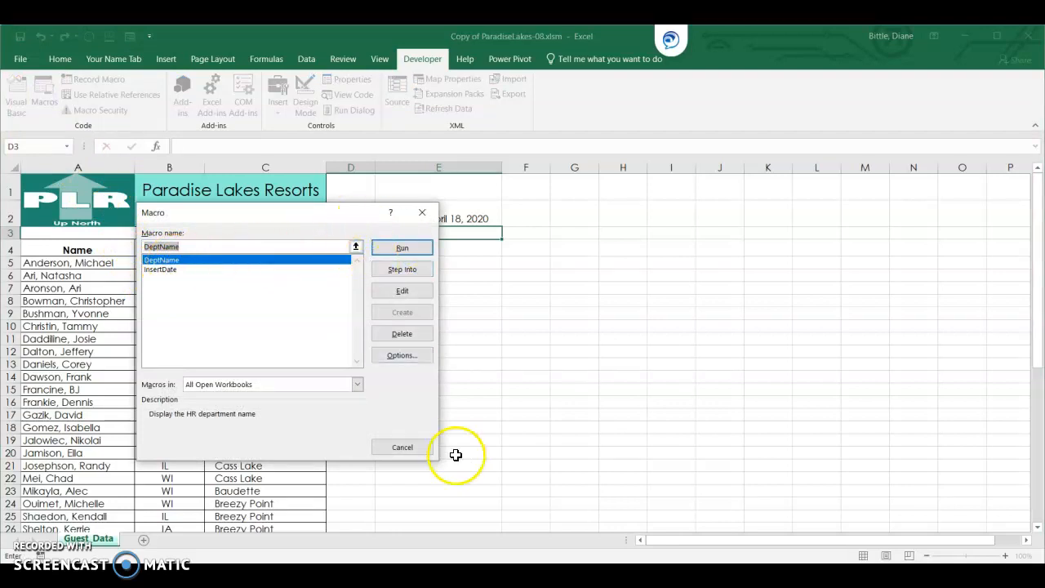
{"action": "left_click", "coordinate": [421, 446]}
{"action": "left_click", "coordinate": [120, 430]}
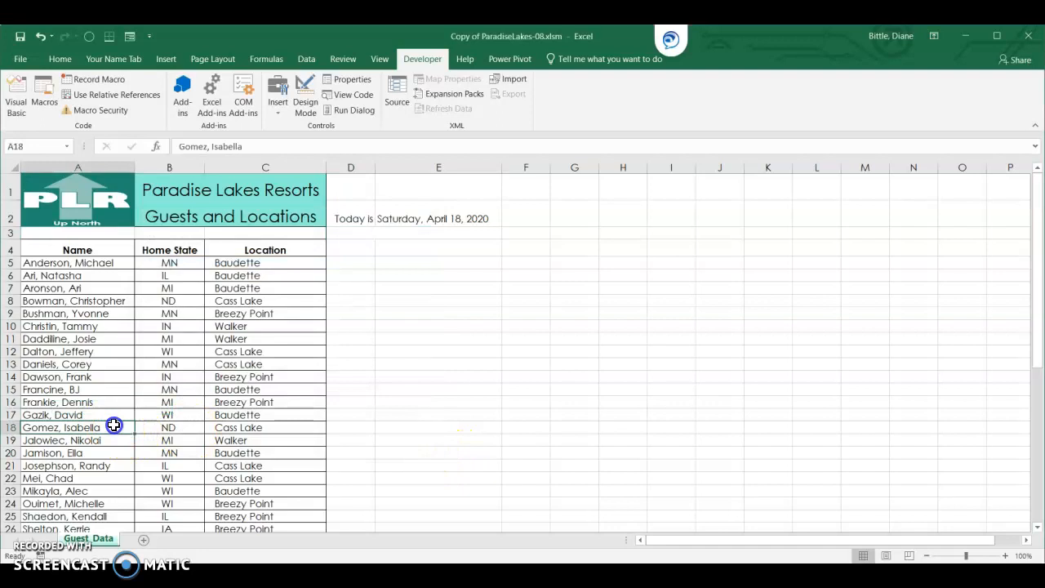
{"action": "left_click", "coordinate": [44, 96]}
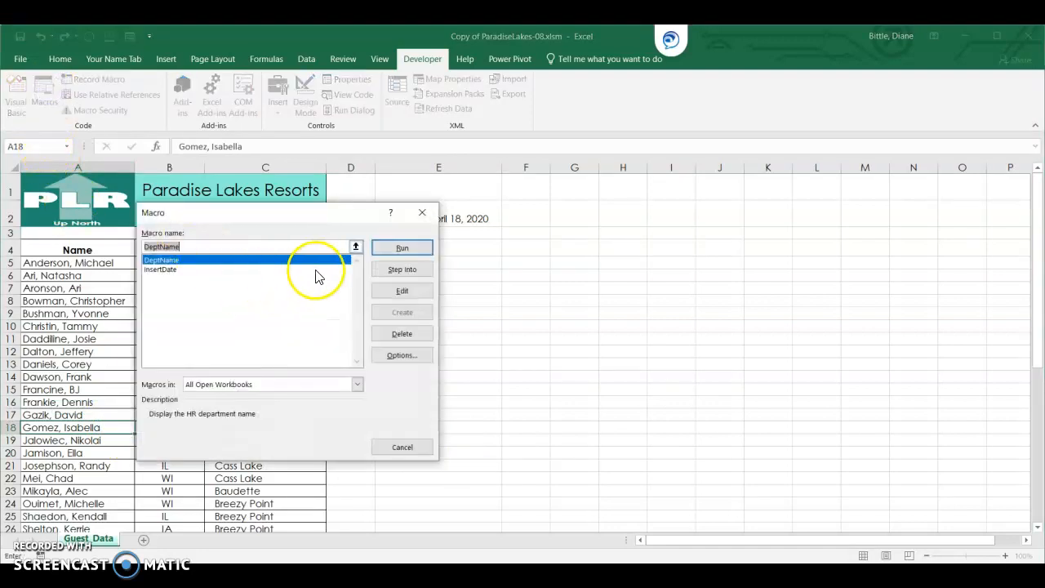
{"action": "left_click", "coordinate": [390, 249]}
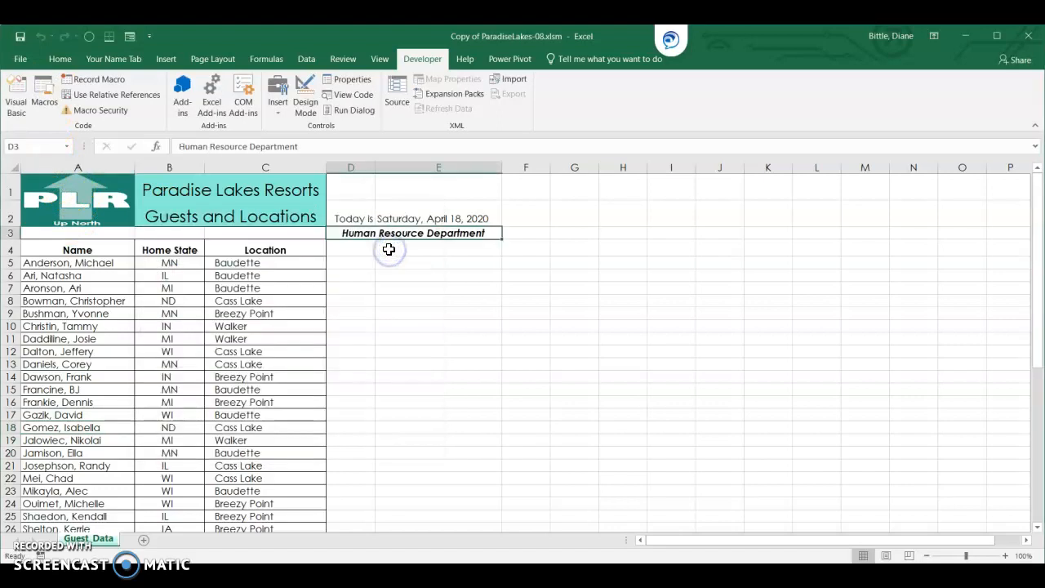